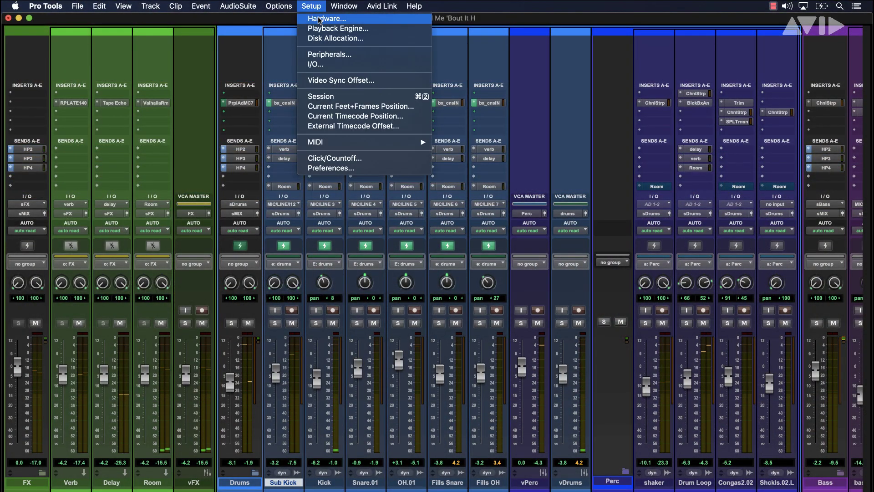
- In Hardware Setup, switch the HP 2, HP 3 and HP 4 headphone sources from MON L-R to their own HP buses
left_click(320, 20)
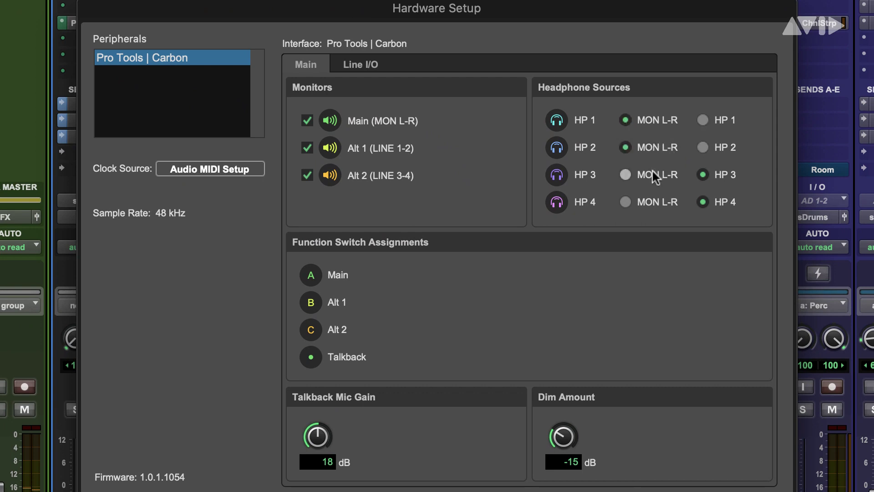
left_click(703, 148)
left_click(702, 203)
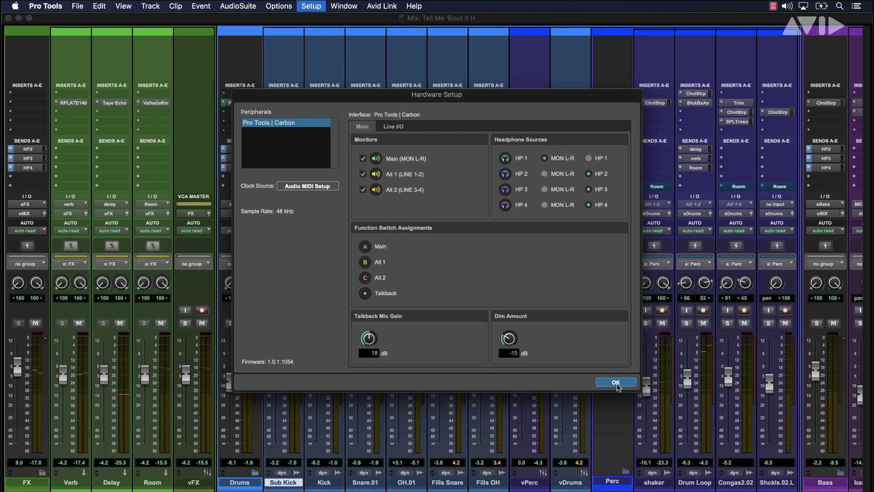
- Apply the headphone source changes, then select the HP 1 path in I/O Setup
left_click(616, 383)
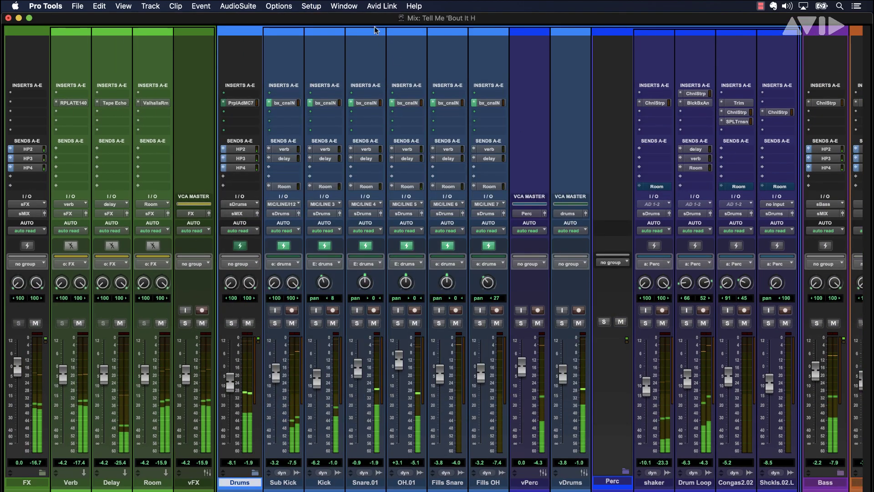
left_click(311, 7)
left_click(315, 64)
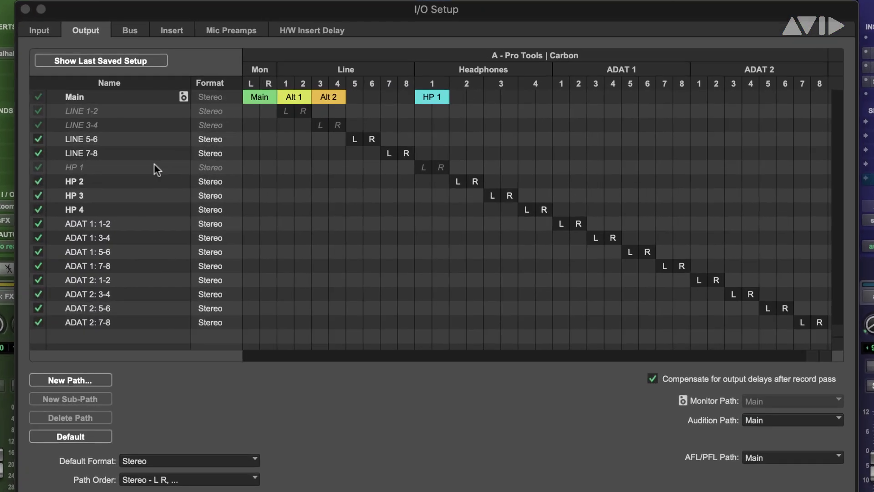
left_click(149, 167)
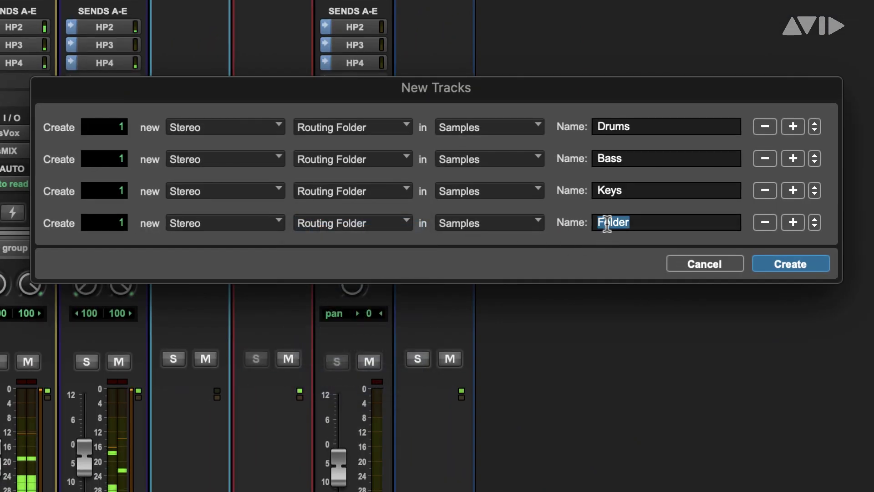
type("Vox")
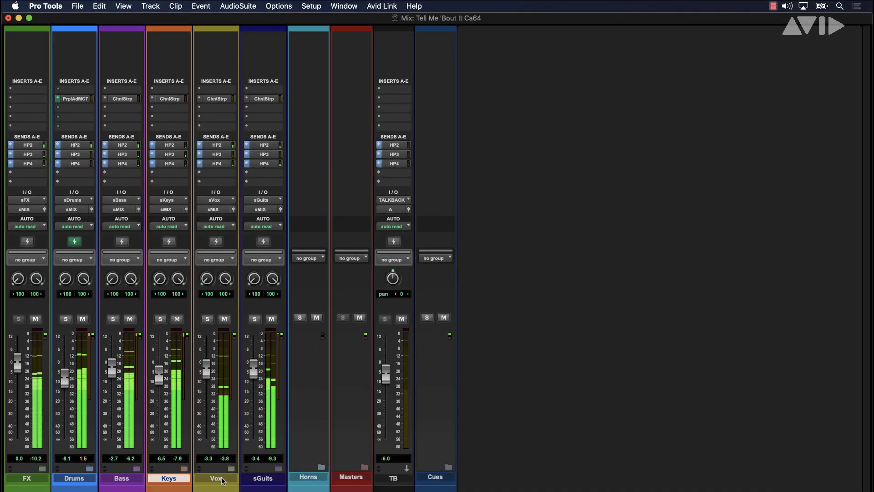
- Expand the Drums folder and set its send destination to HP4
left_click(90, 468)
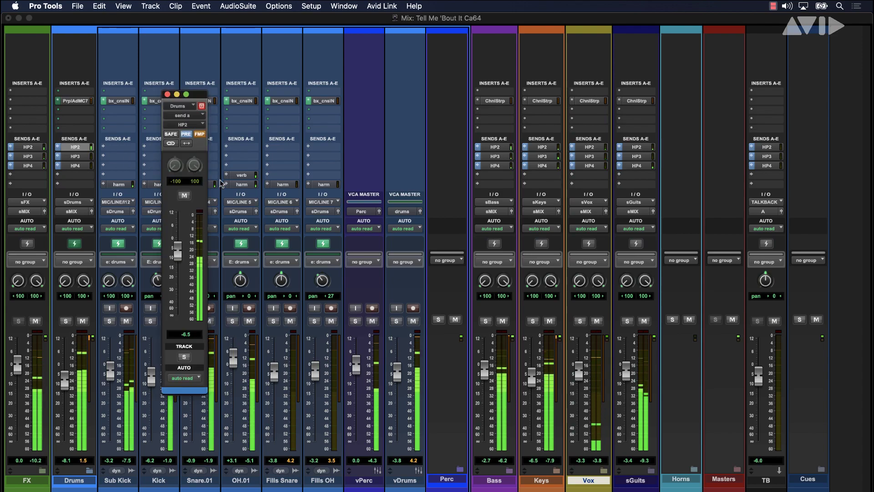
left_click(183, 124)
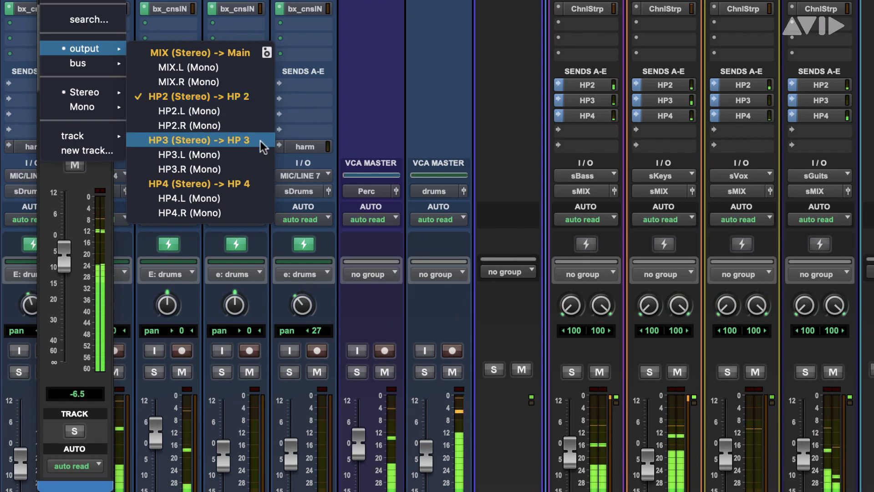
left_click(261, 182)
left_click(44, 3)
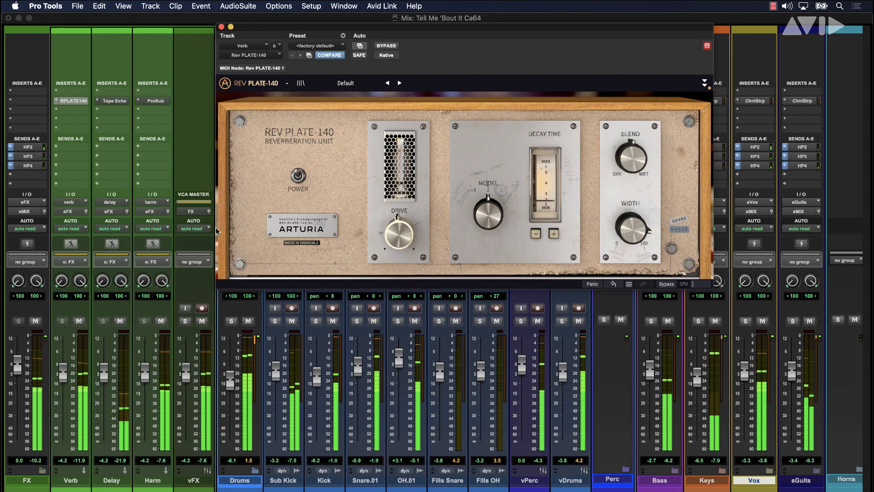
- Toggle the HP2/HP3 send views, close Rev PLATE-140, and raise the HP 2 and HP 4 master faders
left_click(11, 147, "ctrl+super")
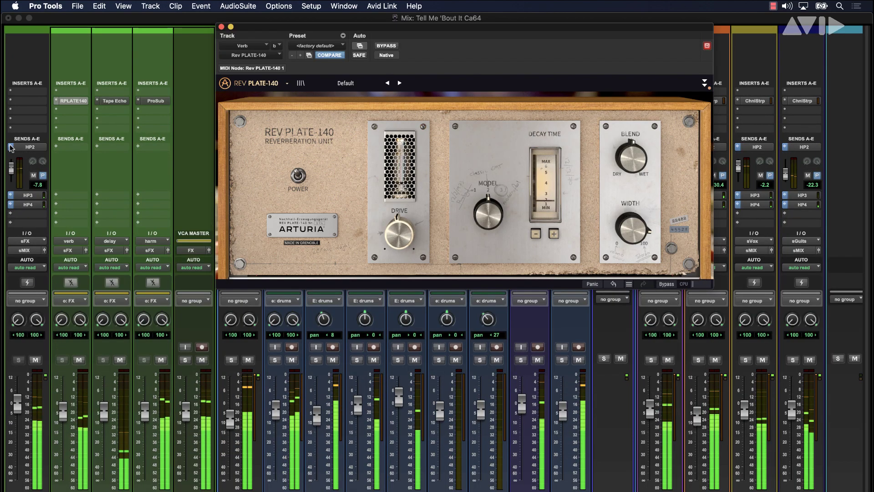
left_click(10, 196, "ctrl+super")
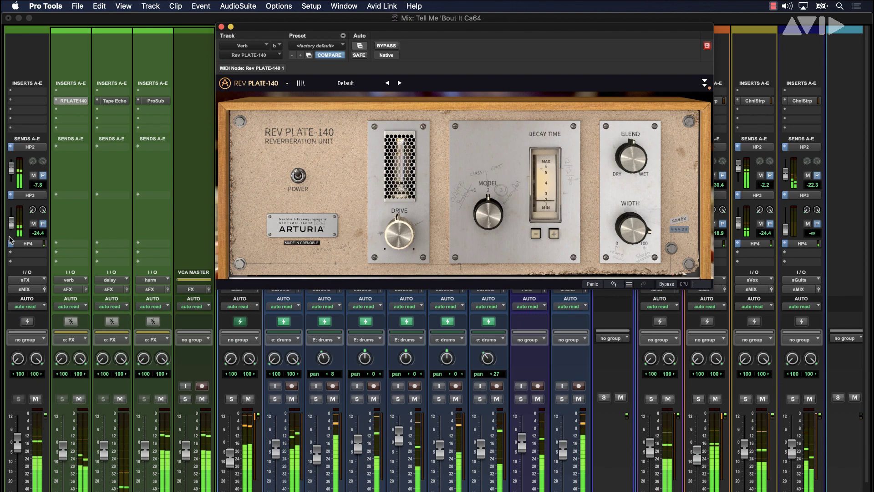
left_click(10, 195, "ctrl+super")
left_click(220, 28)
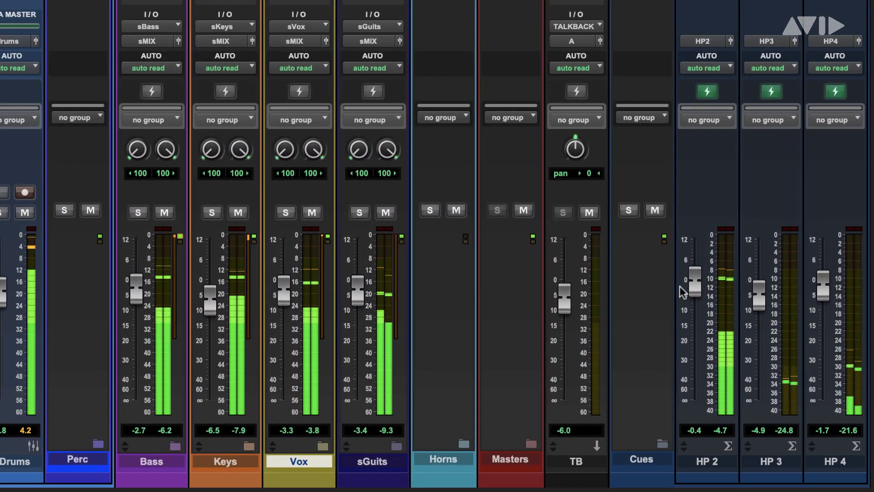
left_click_drag(696, 302, 702, 280)
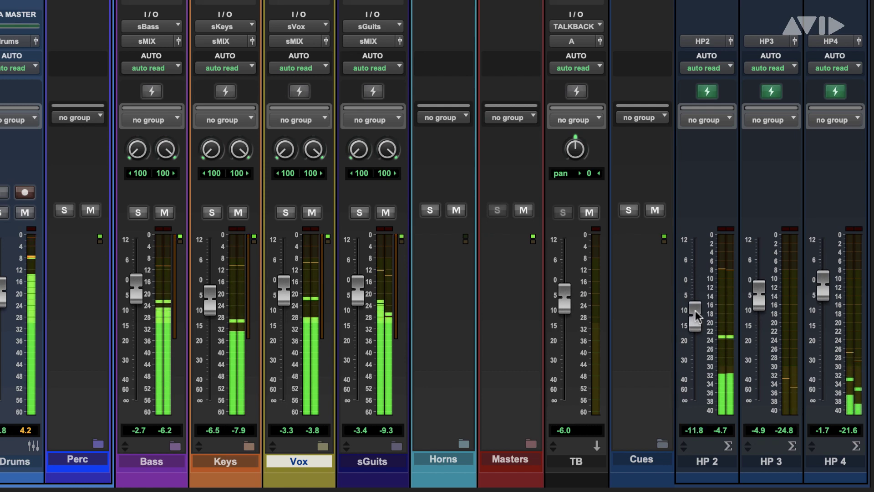
left_click_drag(823, 288, 837, 271)
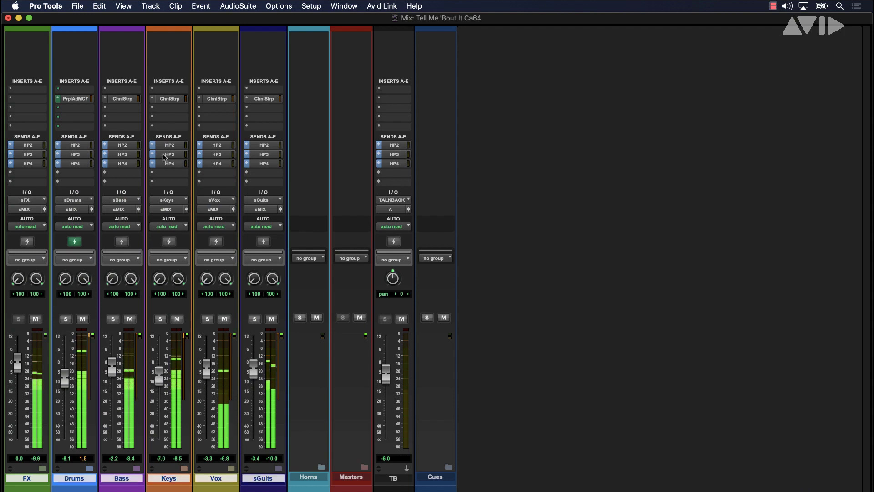
- Use Copy to Send to copy the folders' Volume values to all sends
left_click(99, 7)
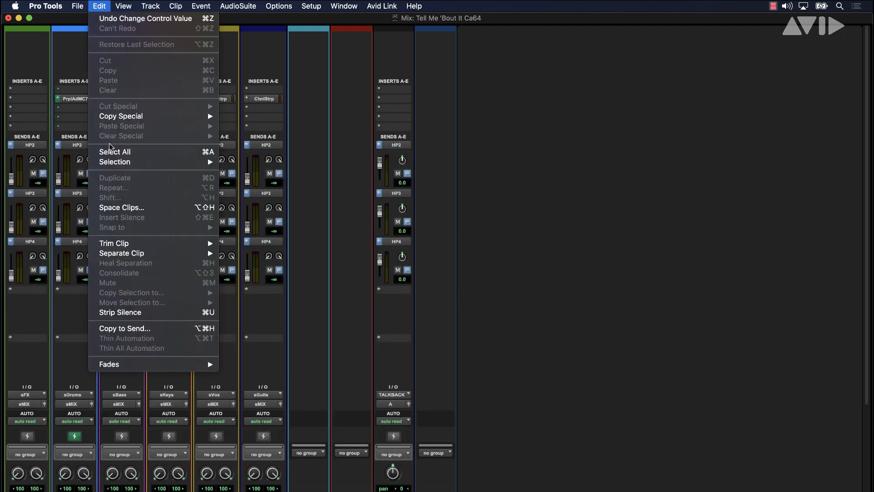
left_click(187, 333)
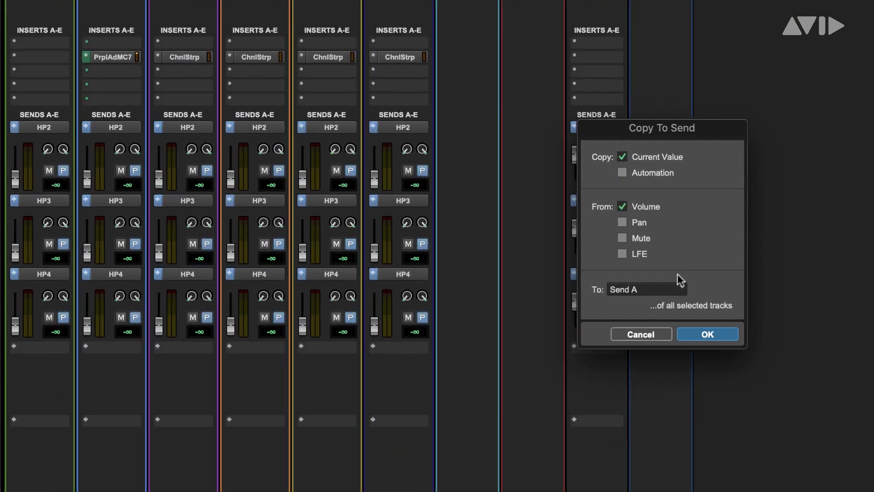
left_click(728, 299)
left_click(712, 441)
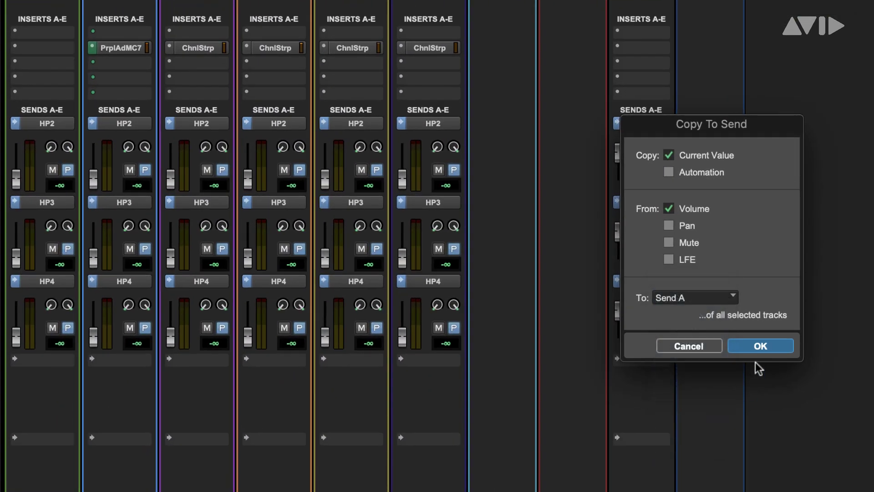
left_click(759, 344)
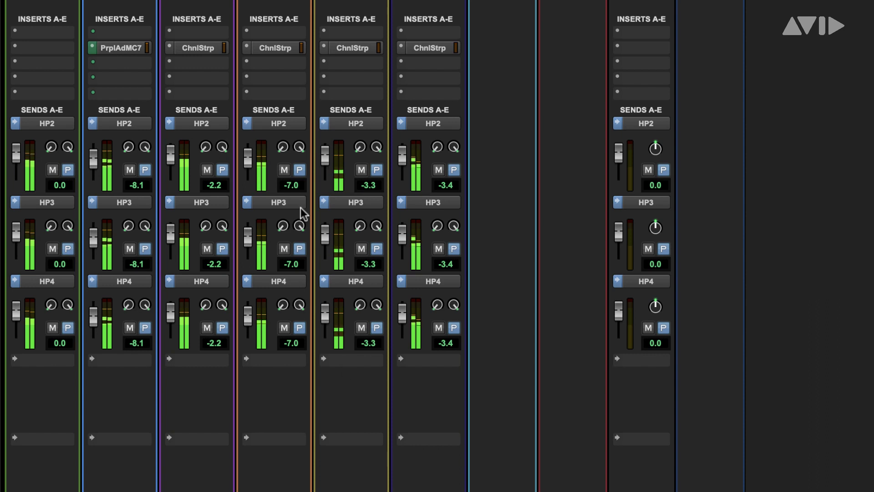
- Toggle FMP off and back on in the Keys track's HP3 send window
left_click(278, 202)
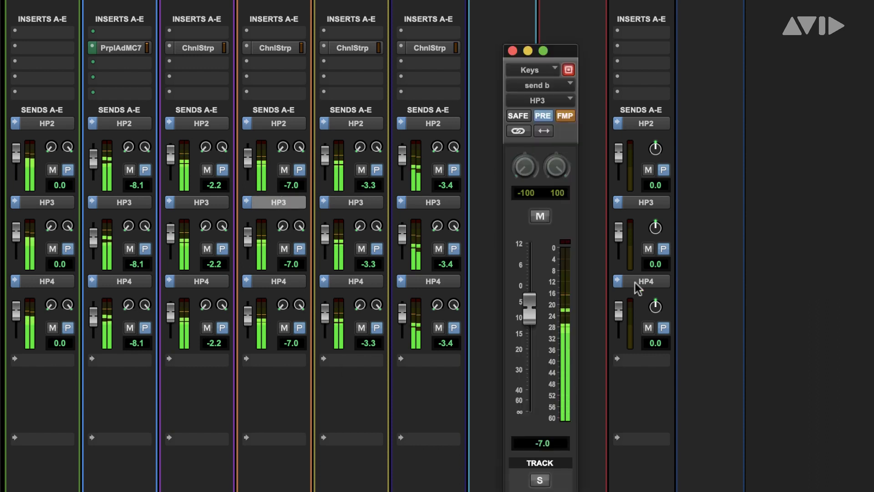
left_click(571, 115)
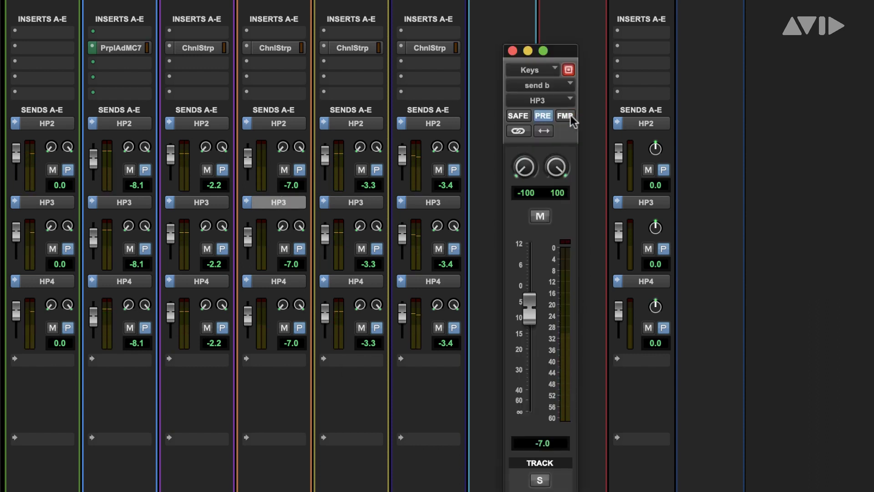
left_click(569, 115)
key("space")
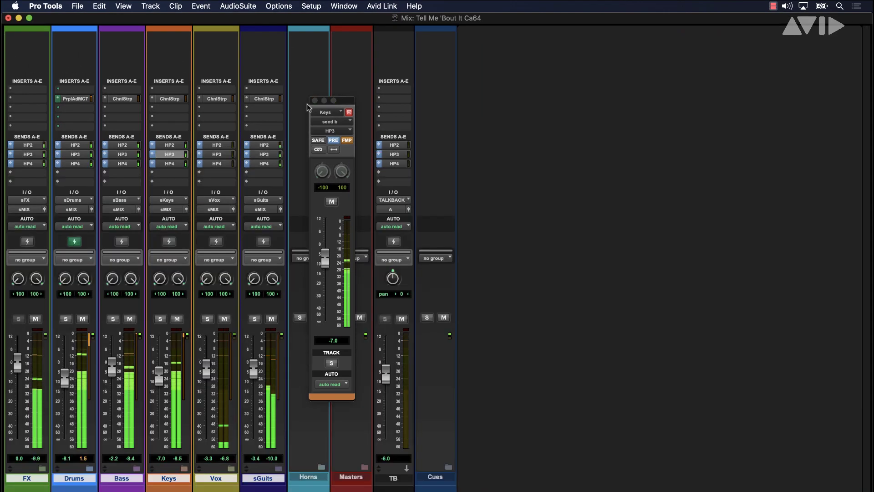
- Close the floating Keys HP3 send window
left_click(315, 101)
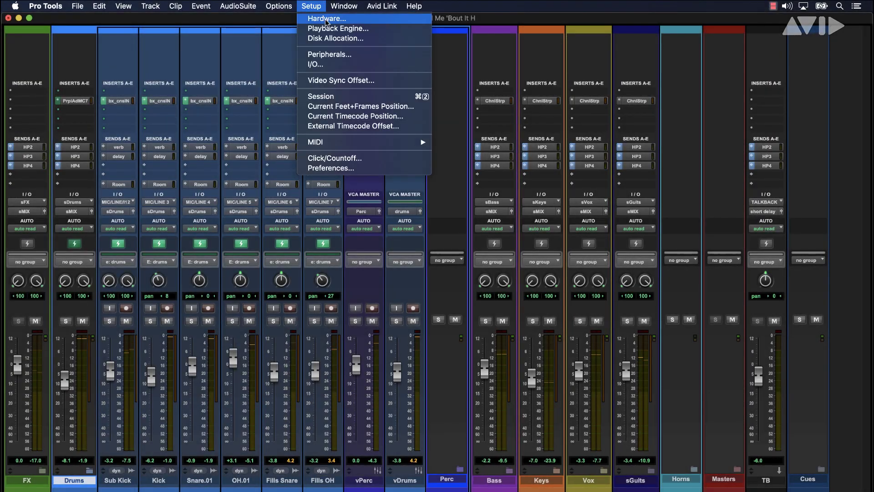
left_click(326, 21)
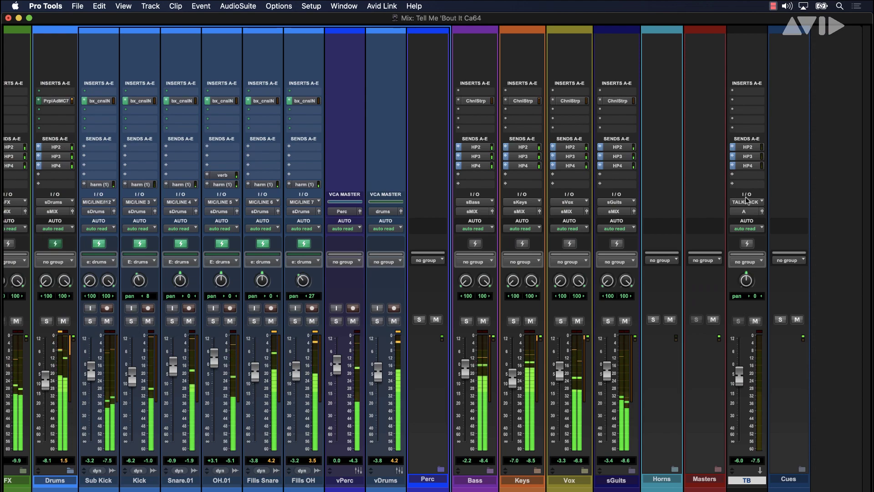
left_click(748, 201)
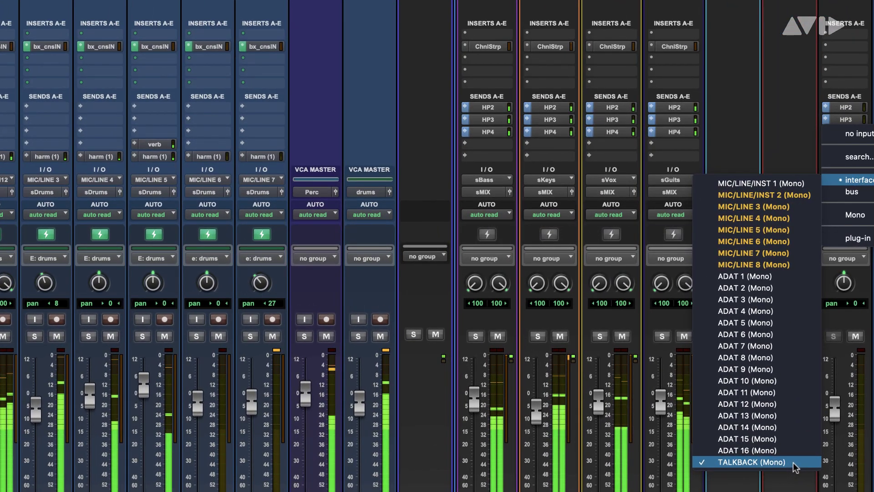
left_click(774, 463)
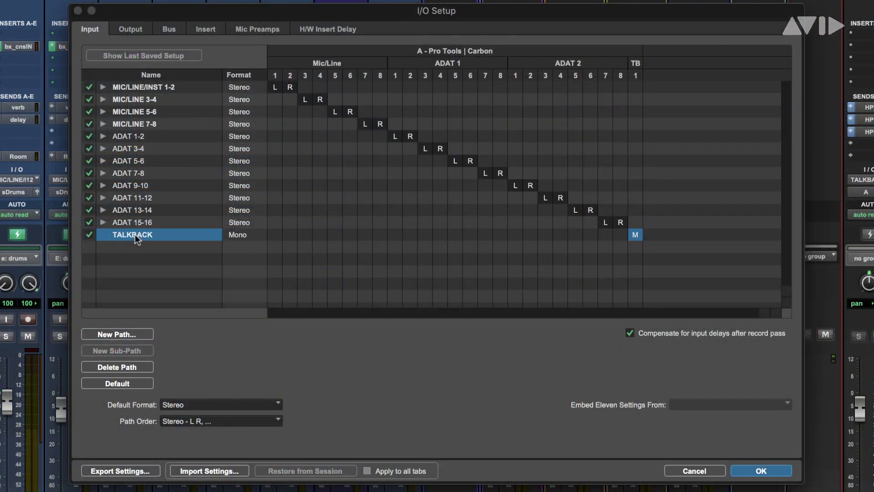